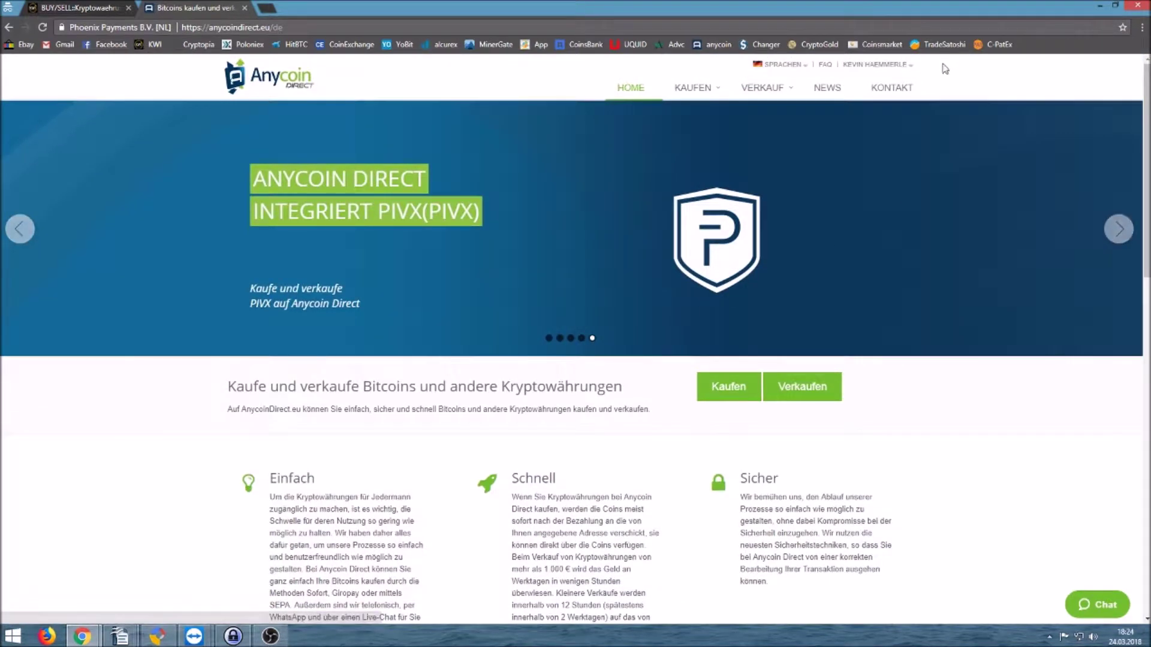
Step: Look through the Anycoin Direct home page, including the feature descriptions, the verification offer and the reviews
scroll(809, 251, "down", 2)
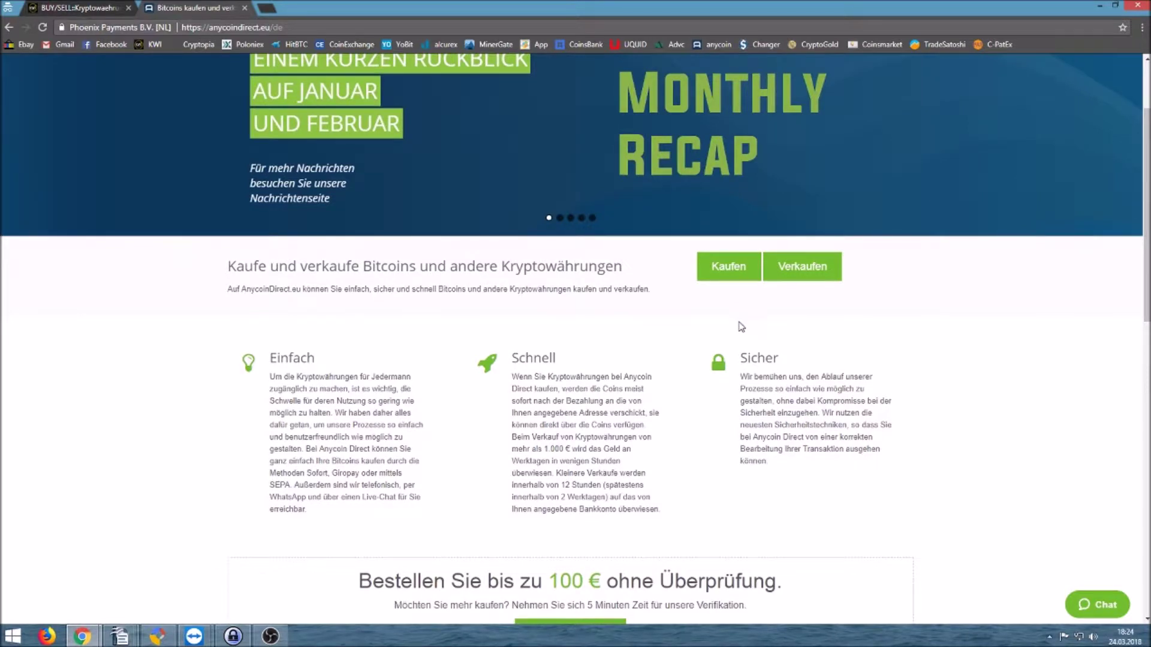
scroll(695, 347, "down", 2)
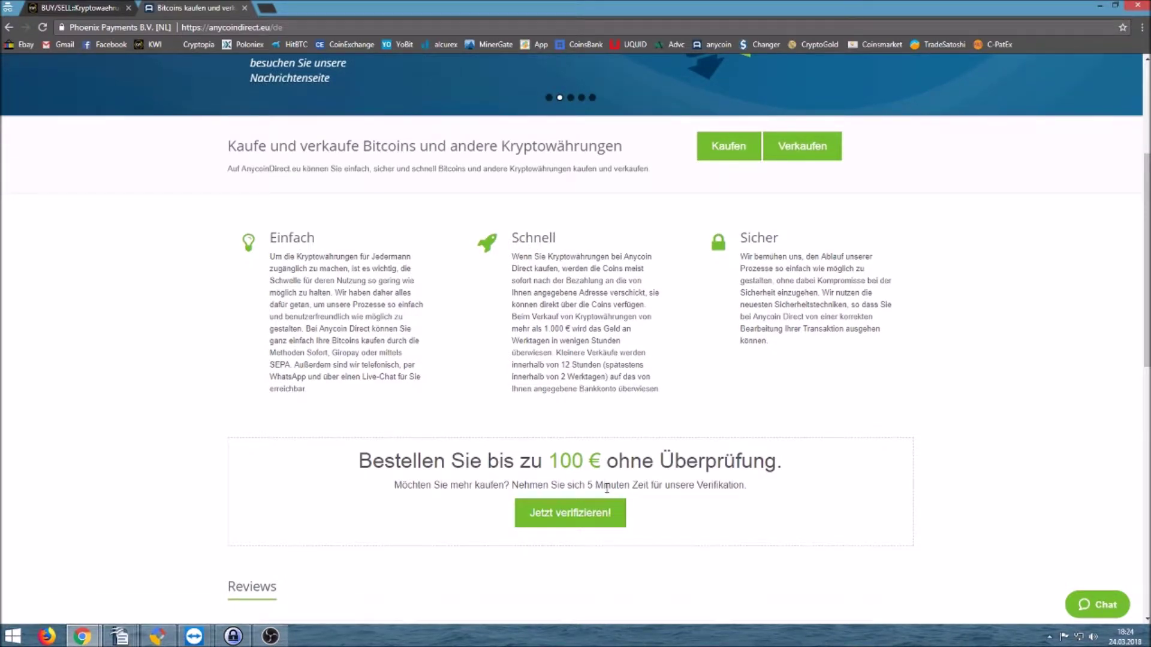
scroll(603, 488, "down", 3)
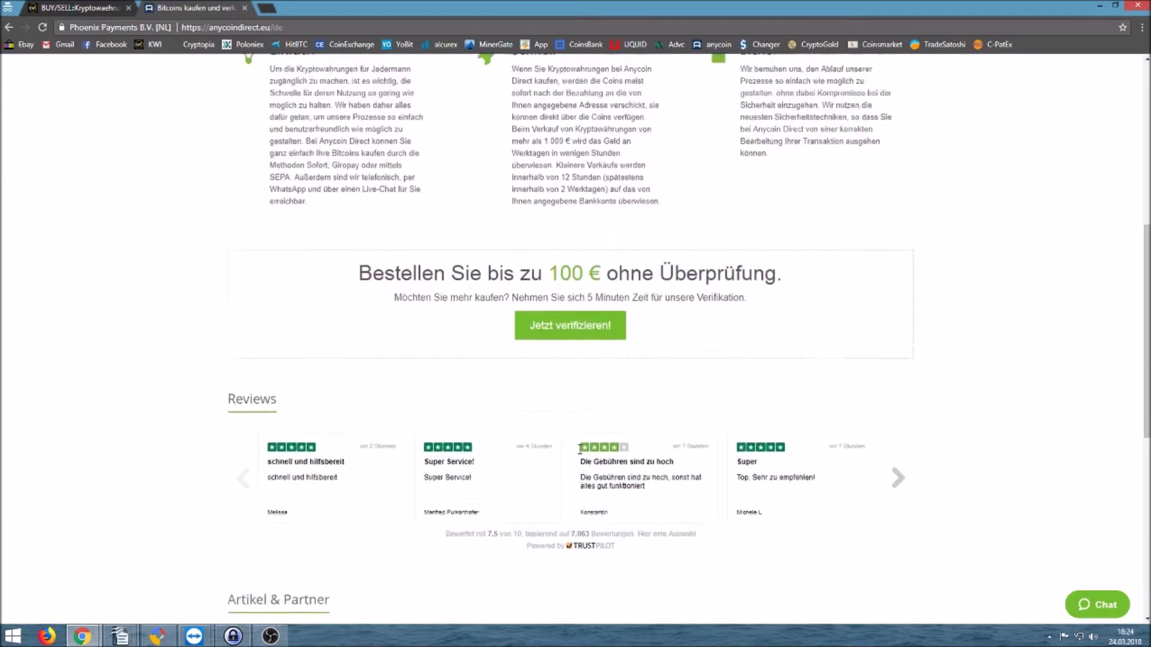
scroll(580, 457, "up", 4)
scroll(581, 457, "up", 1)
scroll(576, 450, "up", 2)
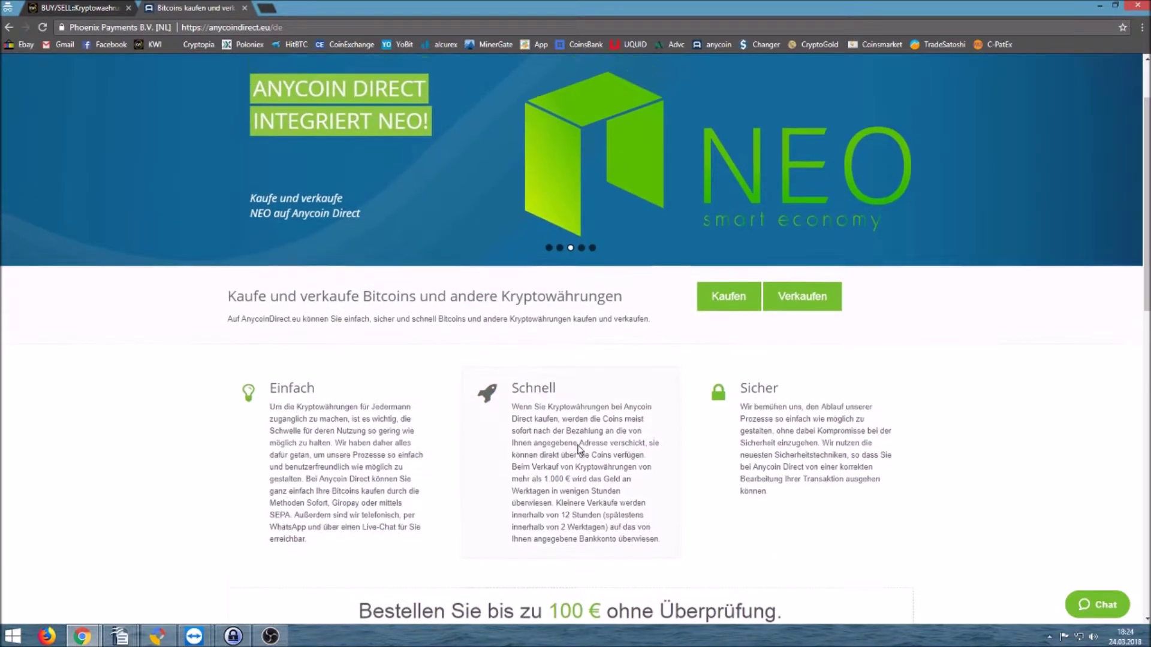
Step: Open the Bitcoin purchase page and point out the amount and Bitcoin address fields
mouse_move(700, 91)
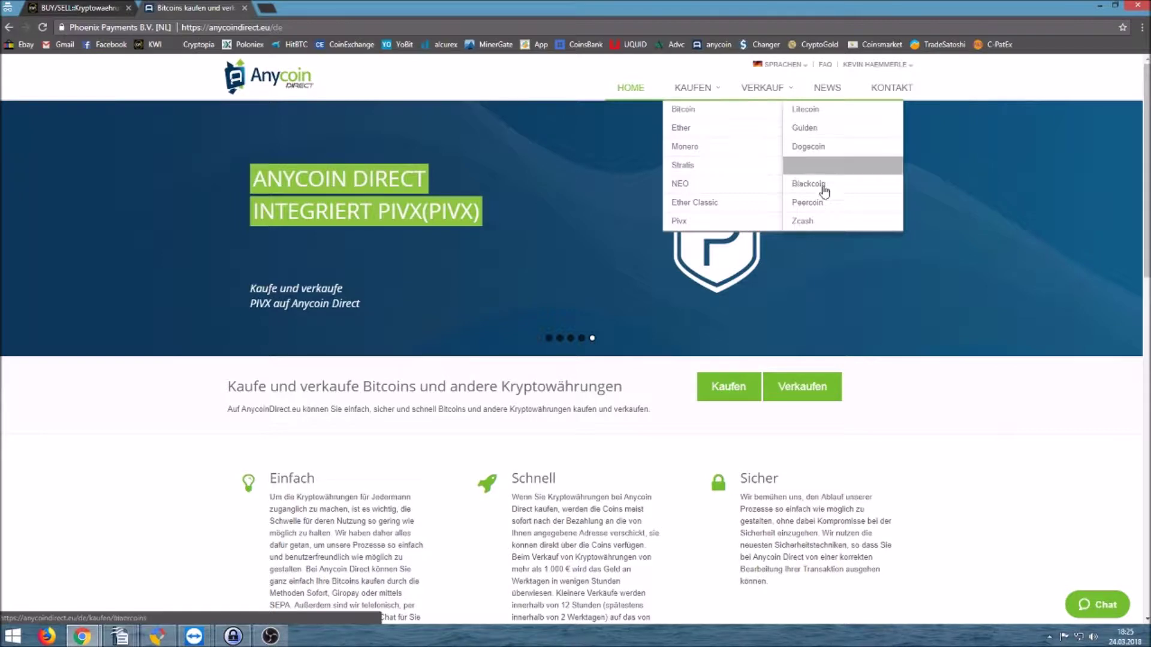
left_click(707, 116)
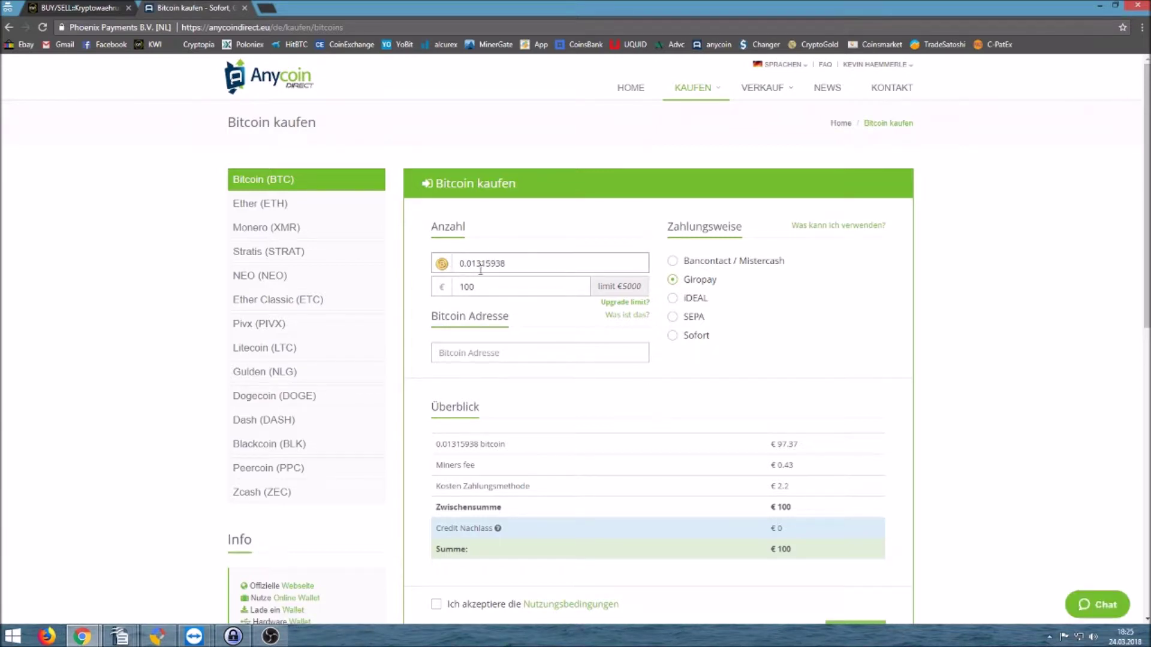
left_click_drag(460, 264, 489, 271)
left_click_drag(490, 271, 493, 297)
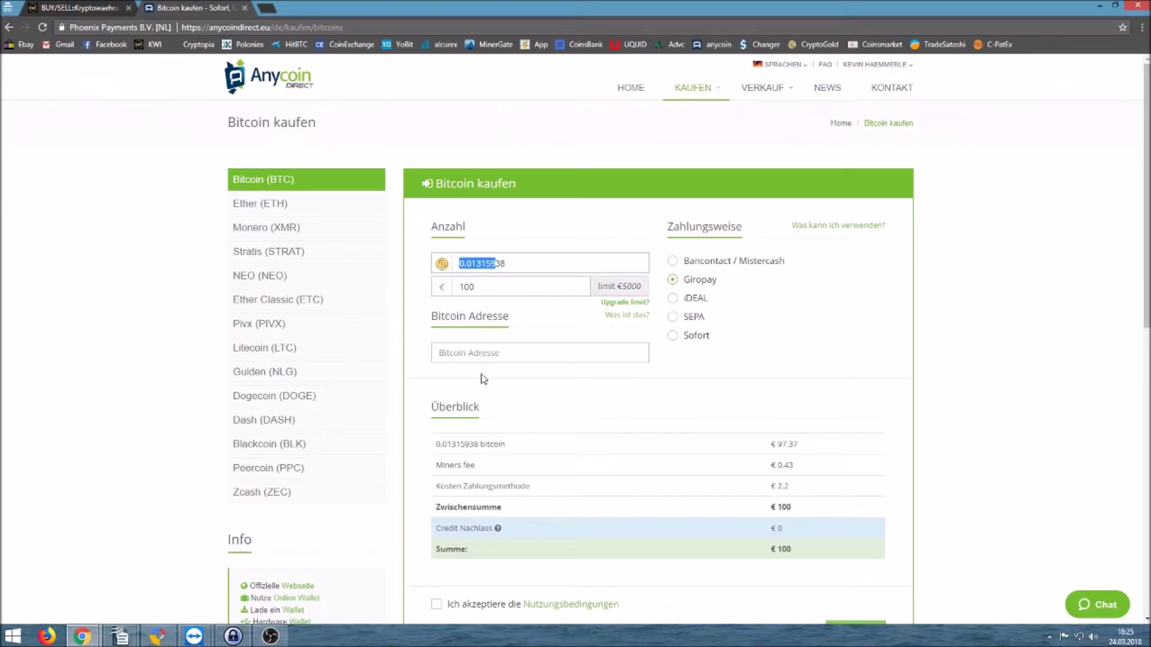
left_click(517, 347)
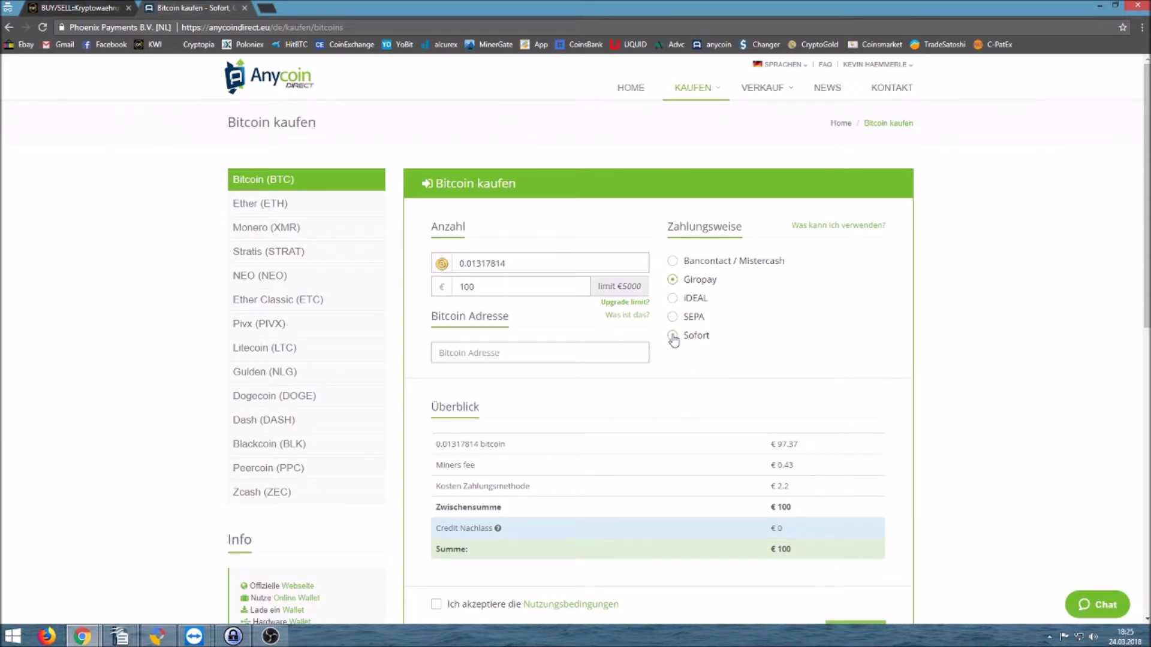
Step: Compare the costs and Bitcoin amounts for the SEPA, Giropay, Bancontact / Mistercash and Sofort payment methods, leaving Sofort selected
left_click(673, 317)
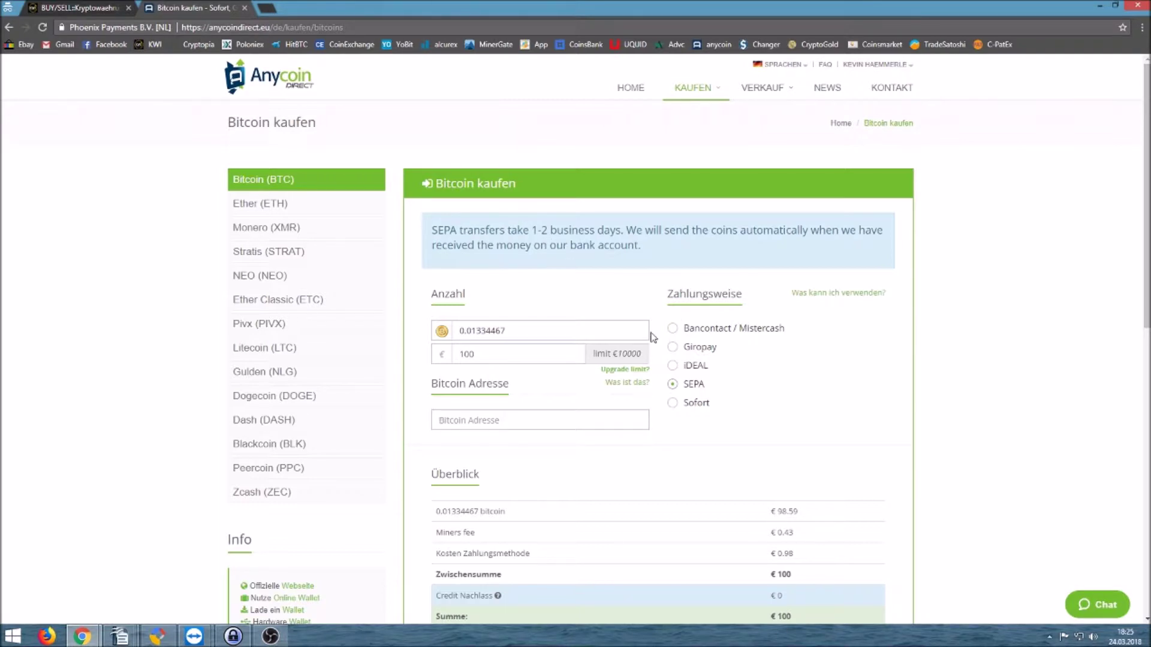
left_click(673, 348)
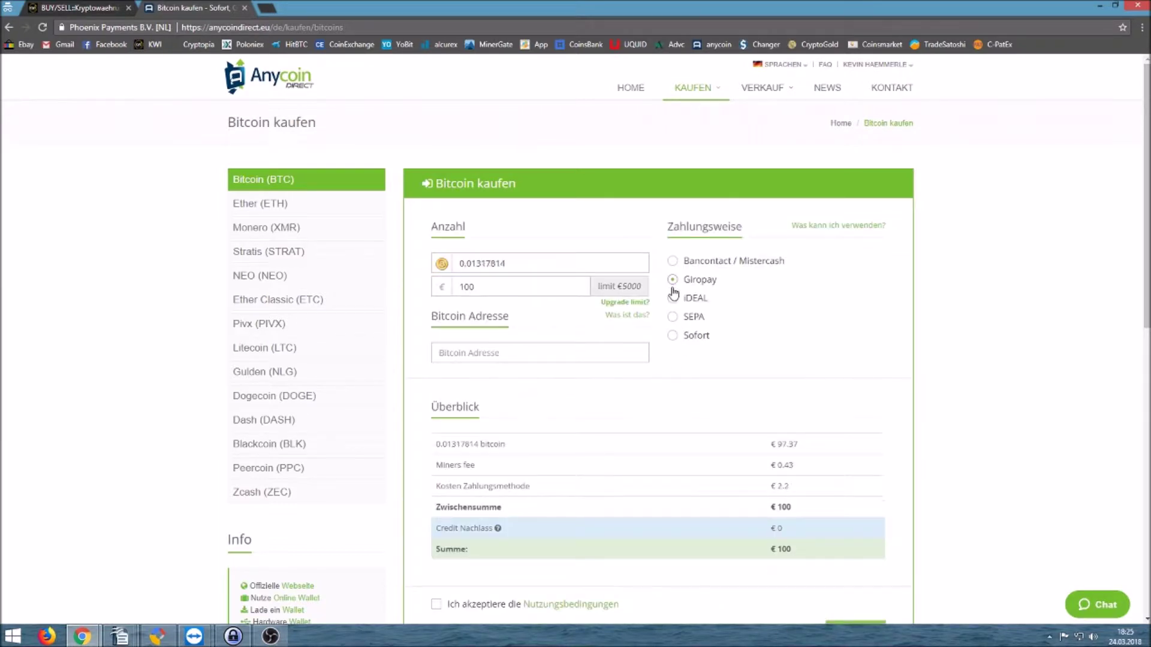
left_click(672, 261)
left_click(674, 318)
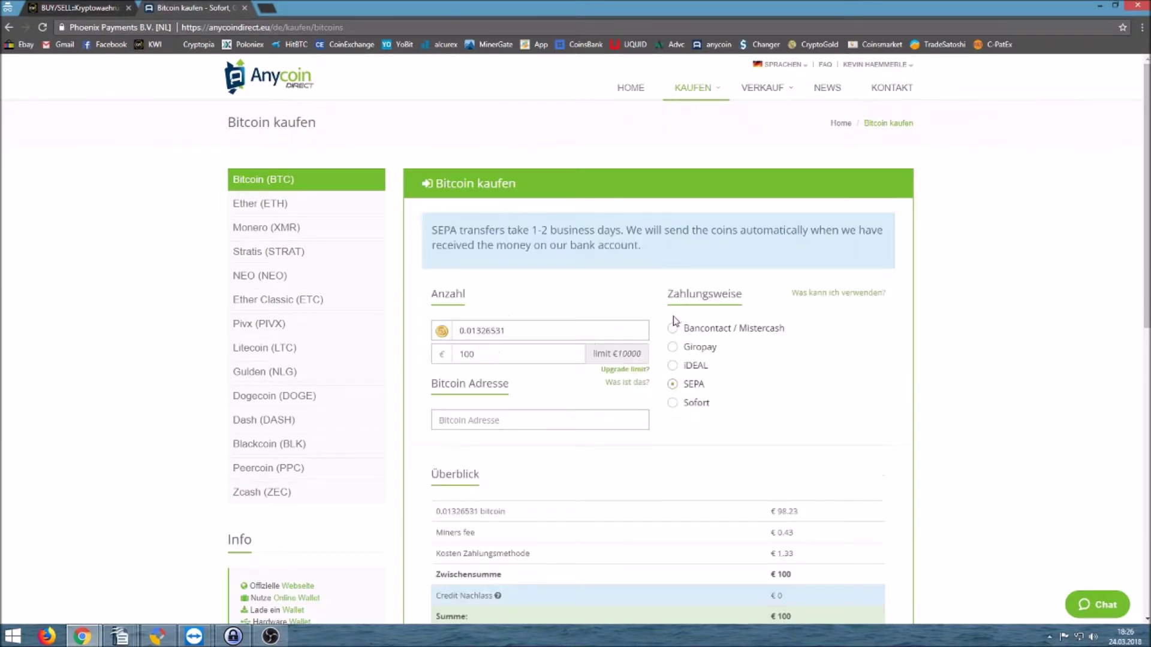
left_click(672, 401)
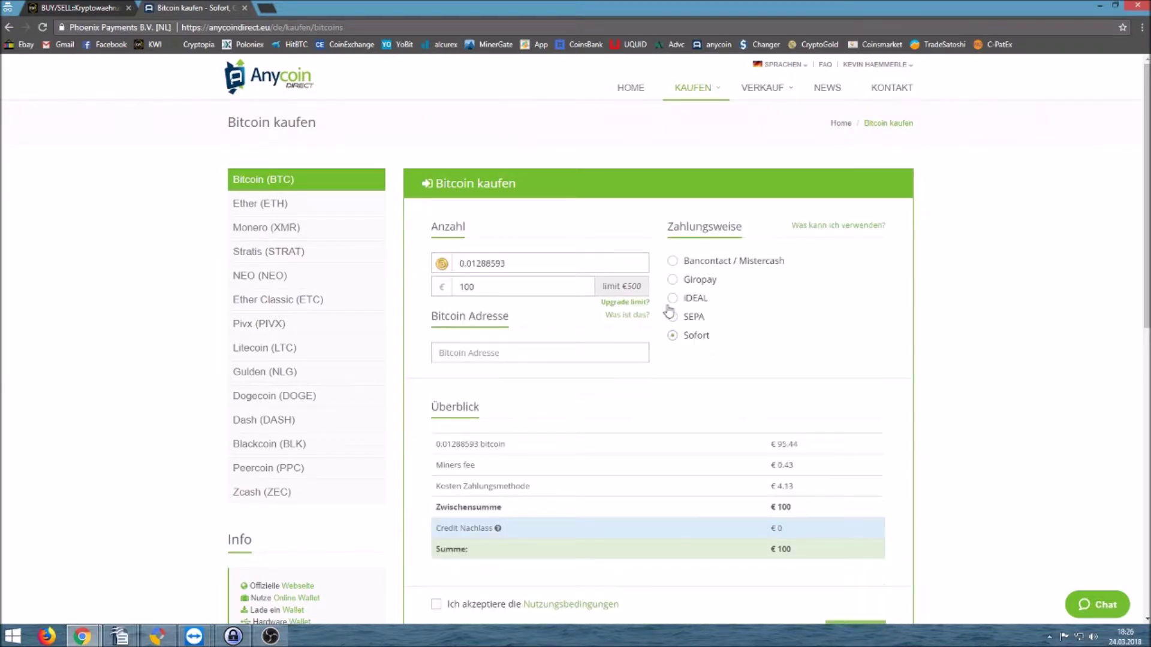
scroll(614, 350, "down", 1)
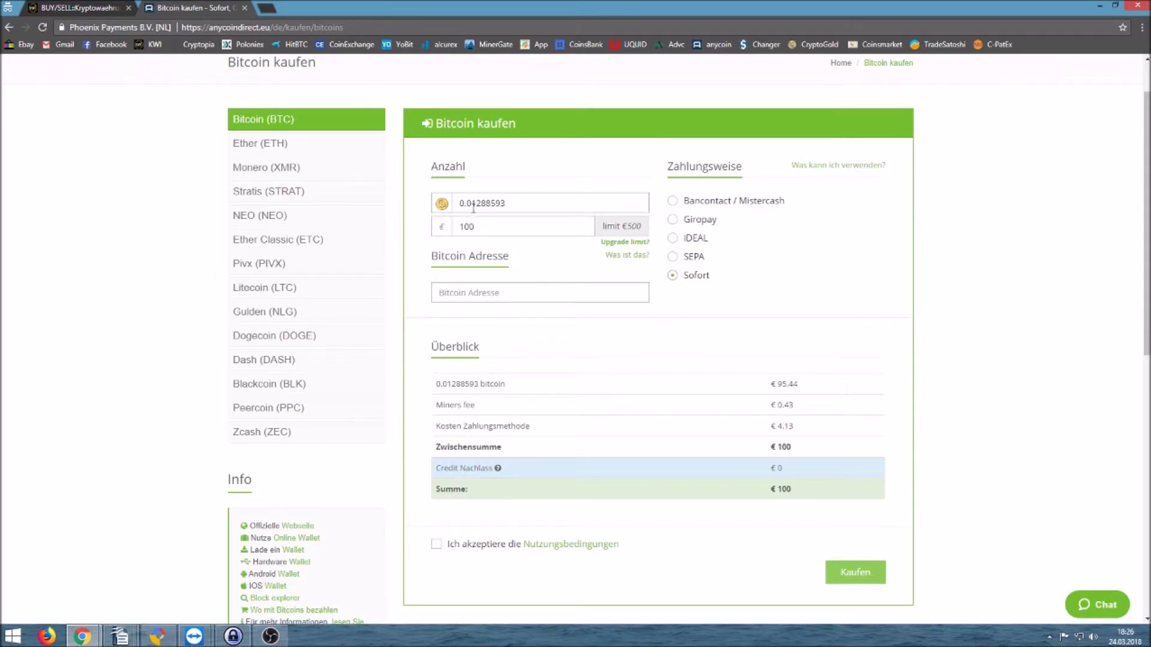
left_click_drag(459, 207, 514, 208)
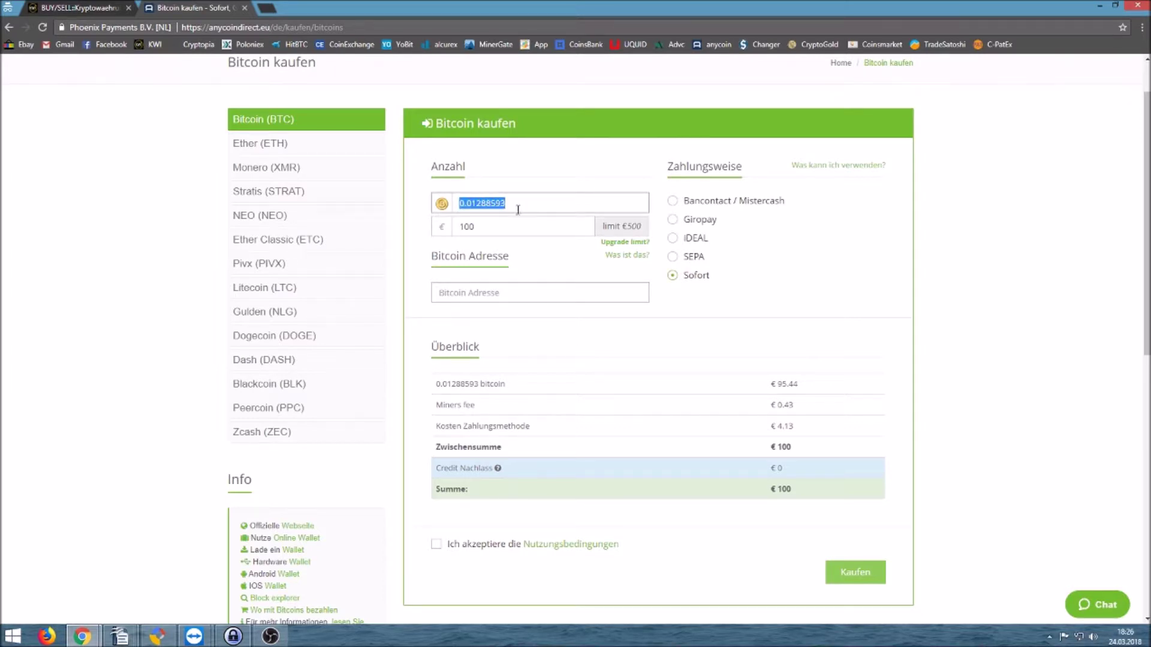
scroll(491, 284, "up", 1)
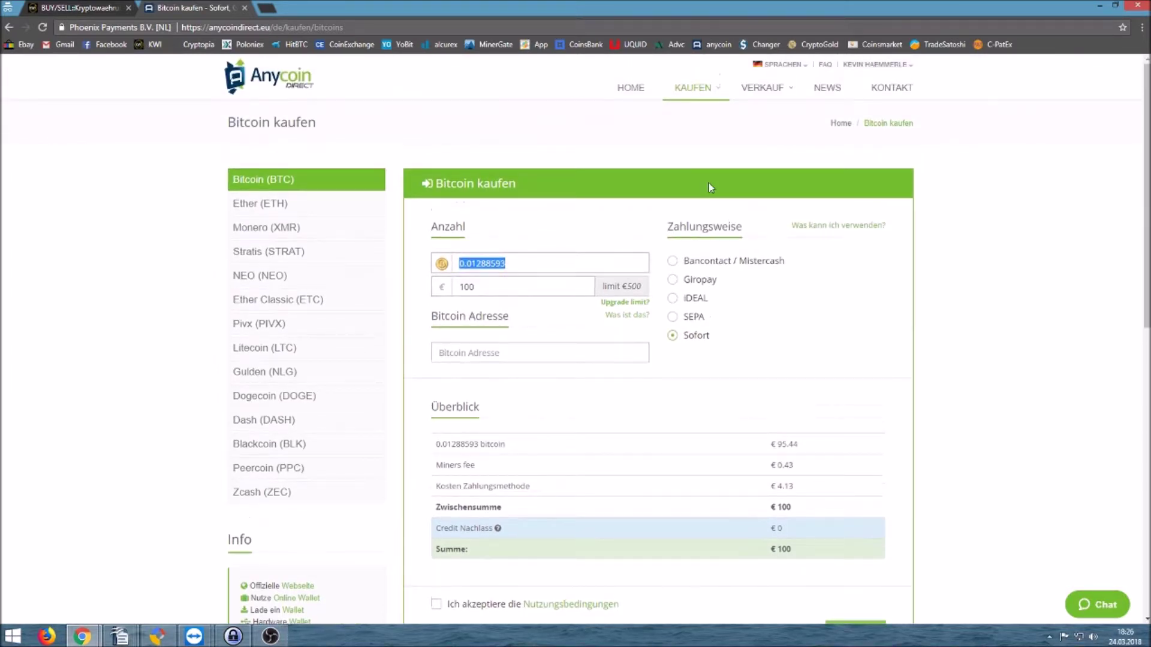
Step: Open the selling page for Ether and switch it to Dogecoin (DOGE)
left_click(753, 87)
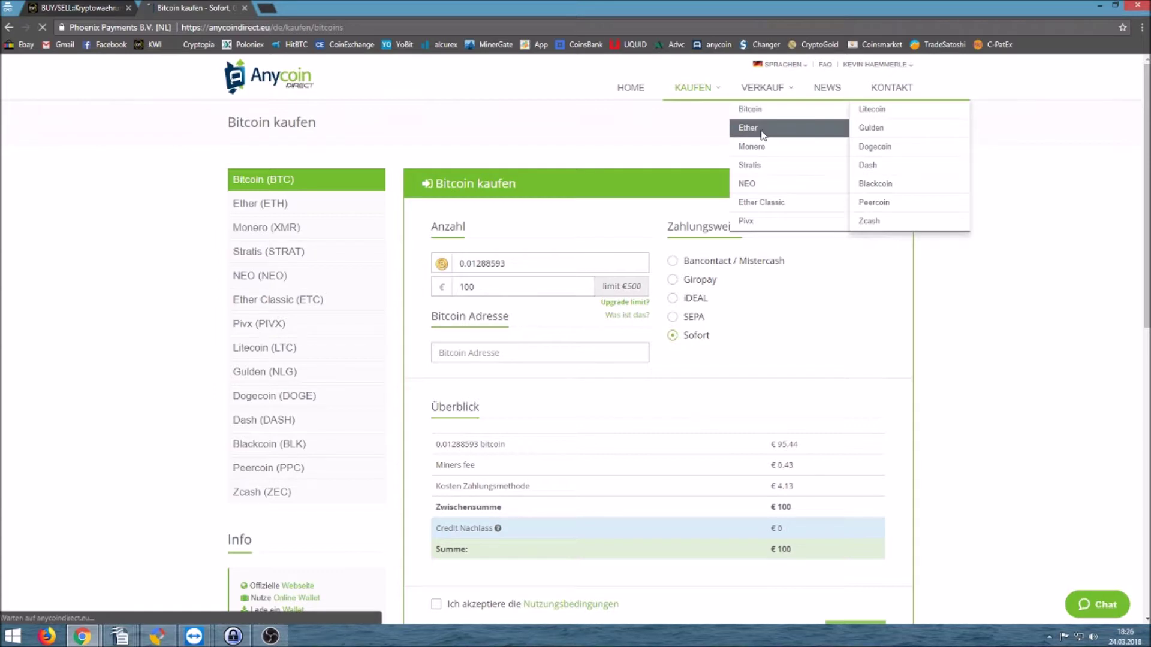
left_click(748, 128)
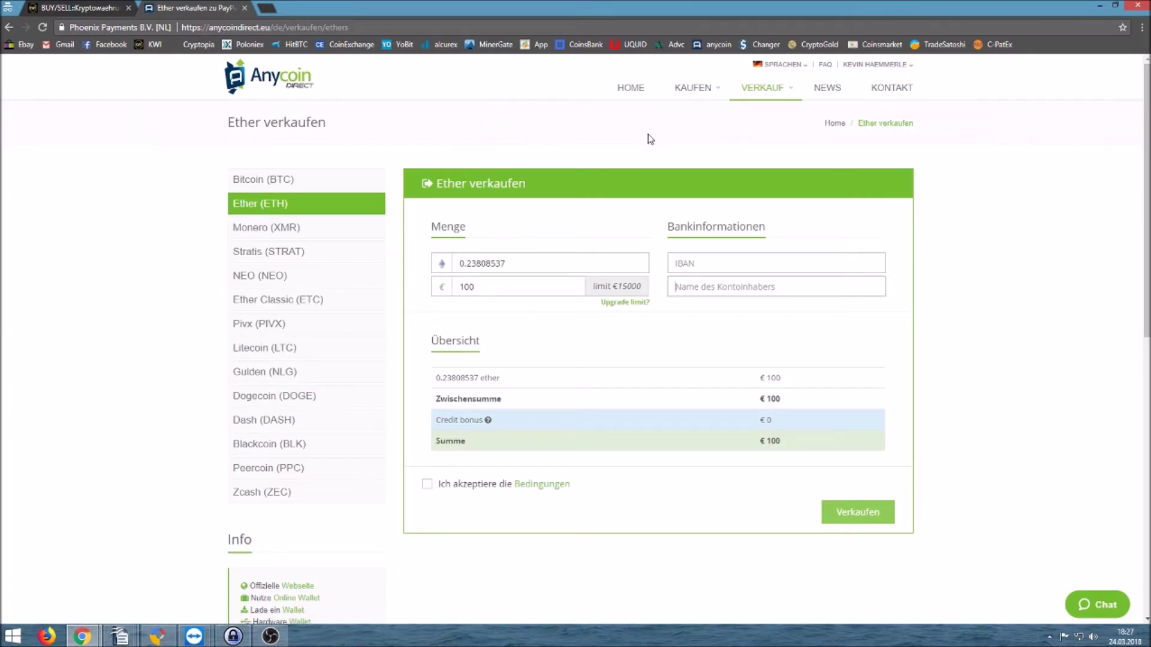
left_click(254, 391)
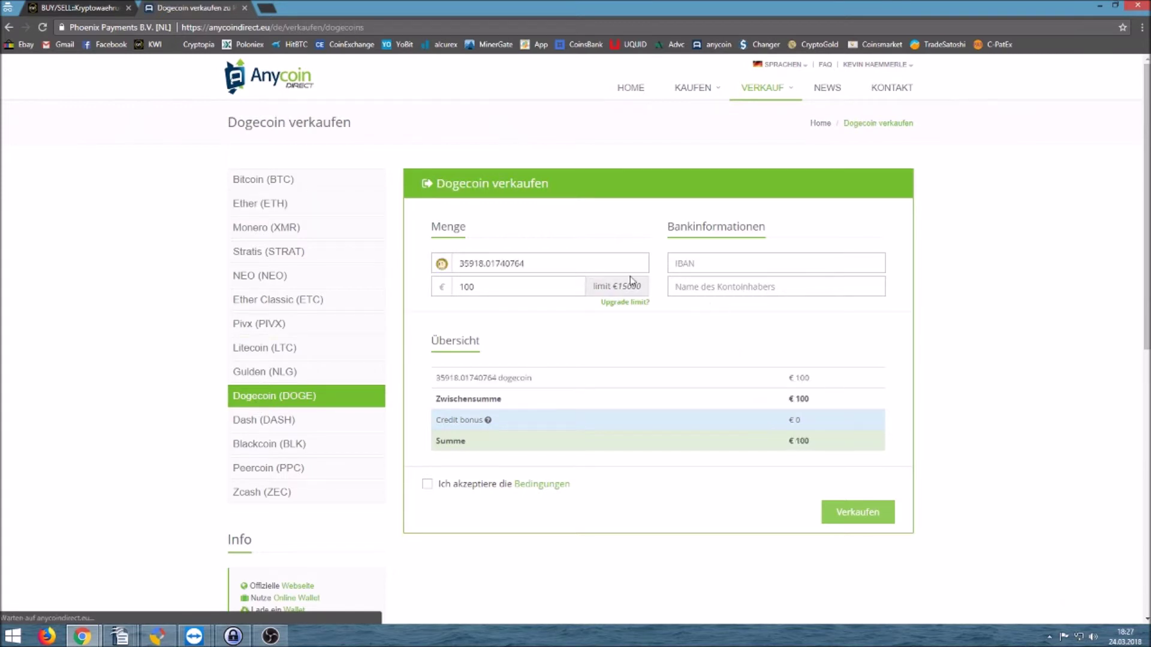
Step: Set the amount of Dogecoin to sell to 300000
left_click(505, 288)
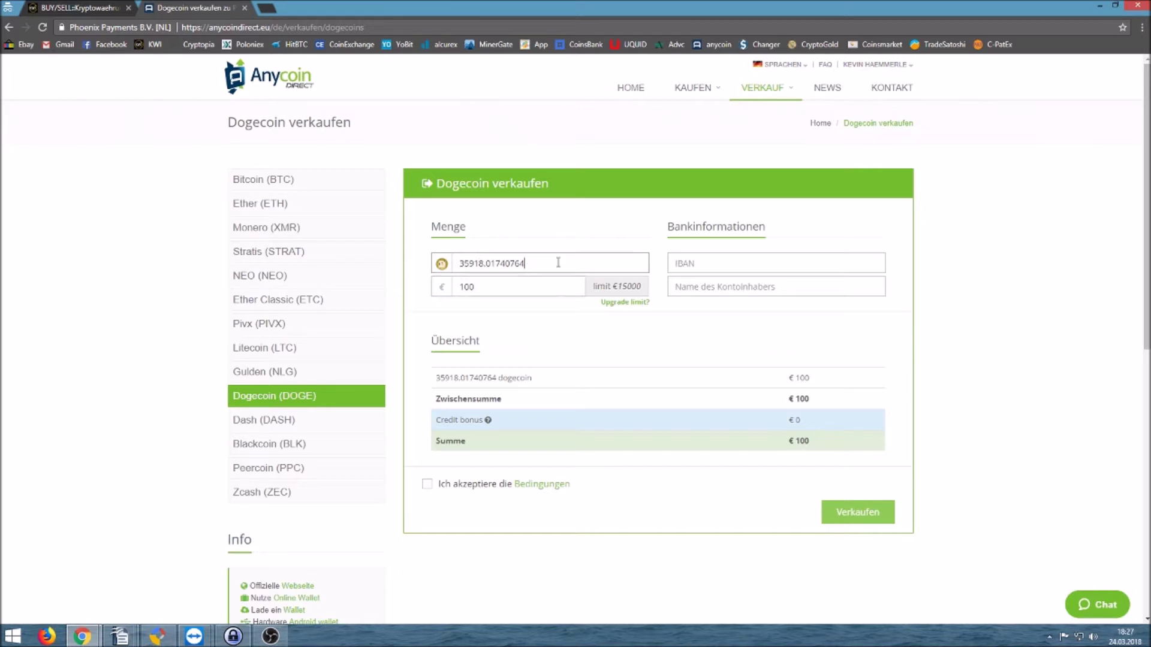
left_click_drag(560, 263, 403, 243)
type("300000")
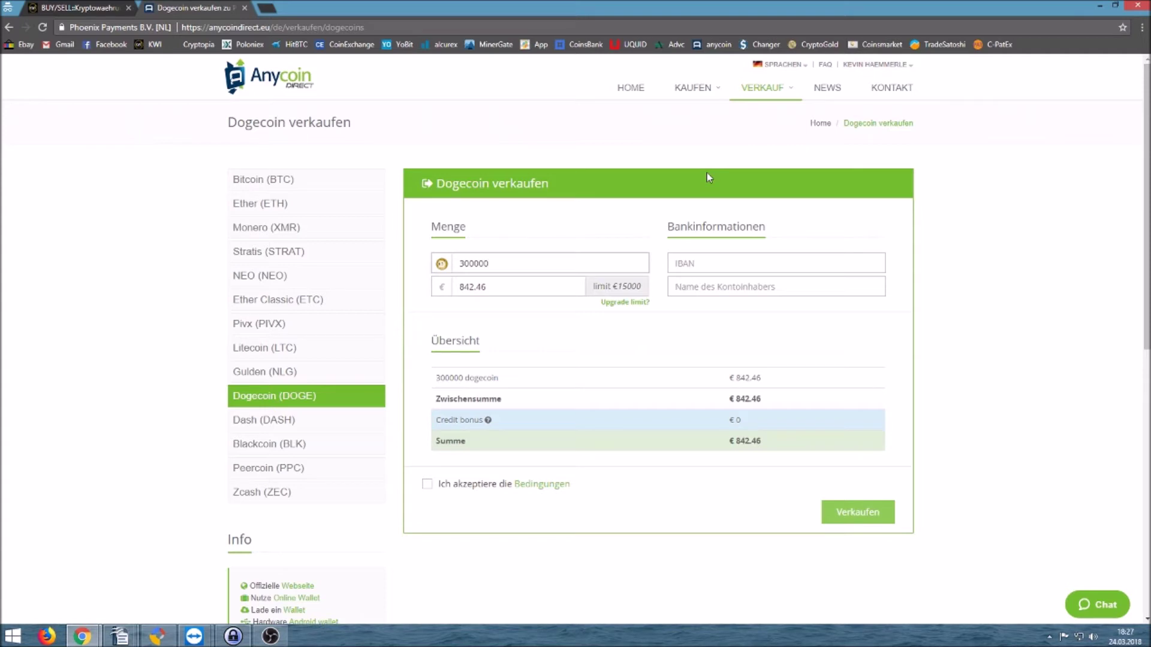
Step: Open the account dashboard and look through the latest purchase and sales orders
left_click(643, 97)
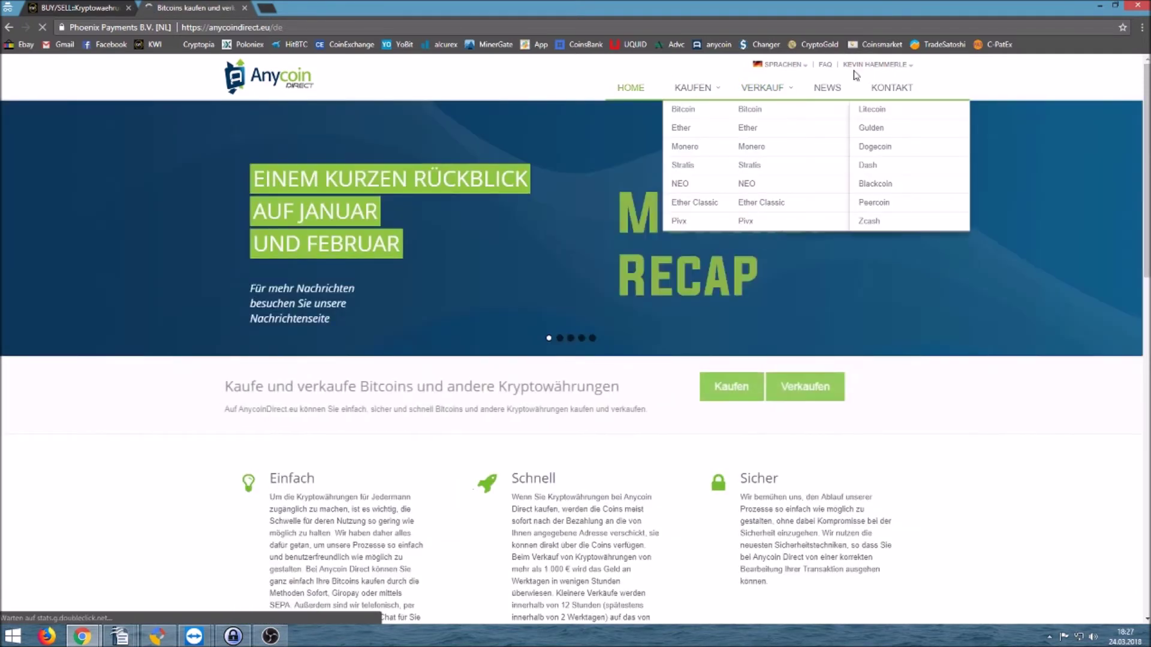
left_click(880, 84)
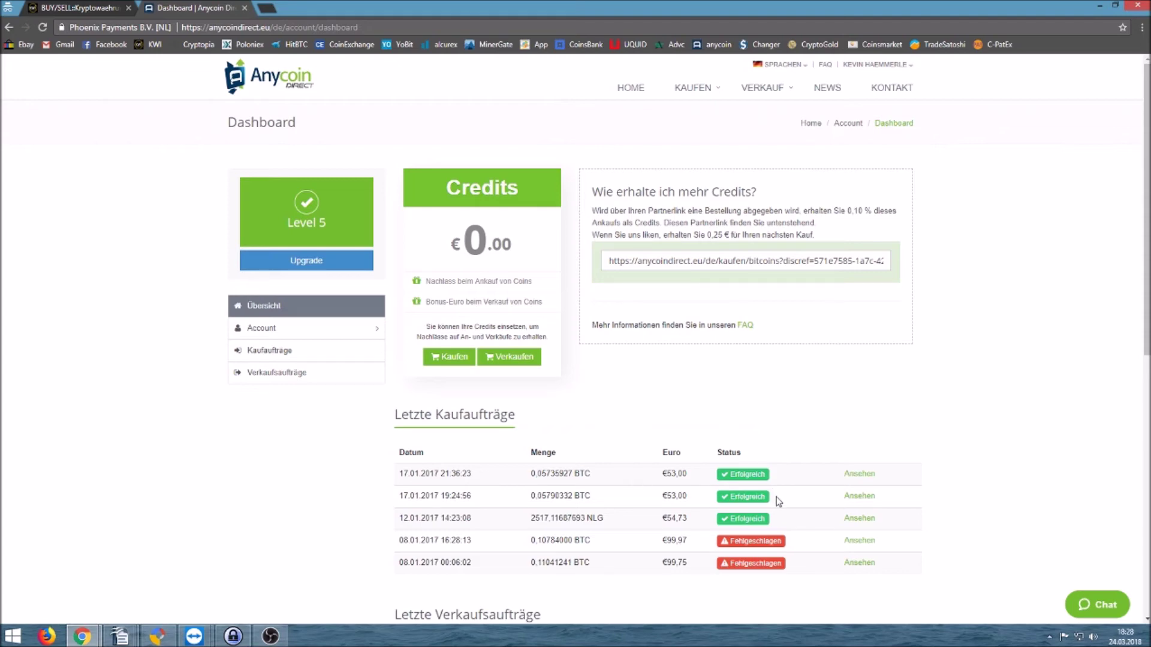
scroll(778, 504, "down", 4)
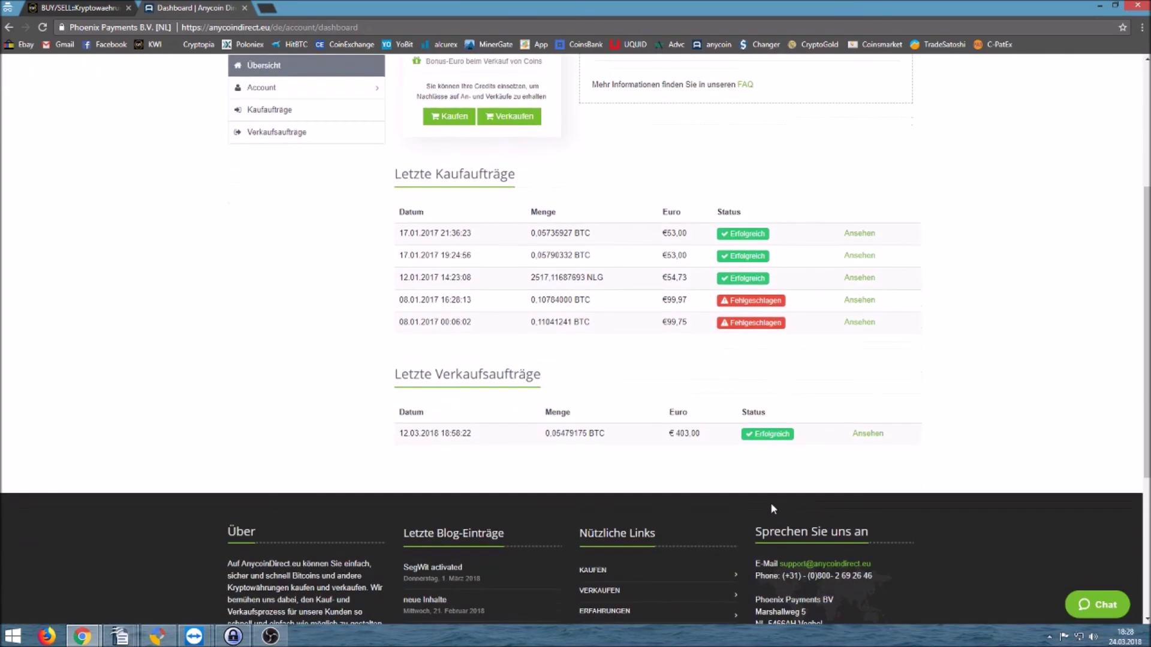
scroll(726, 440, "up", 1)
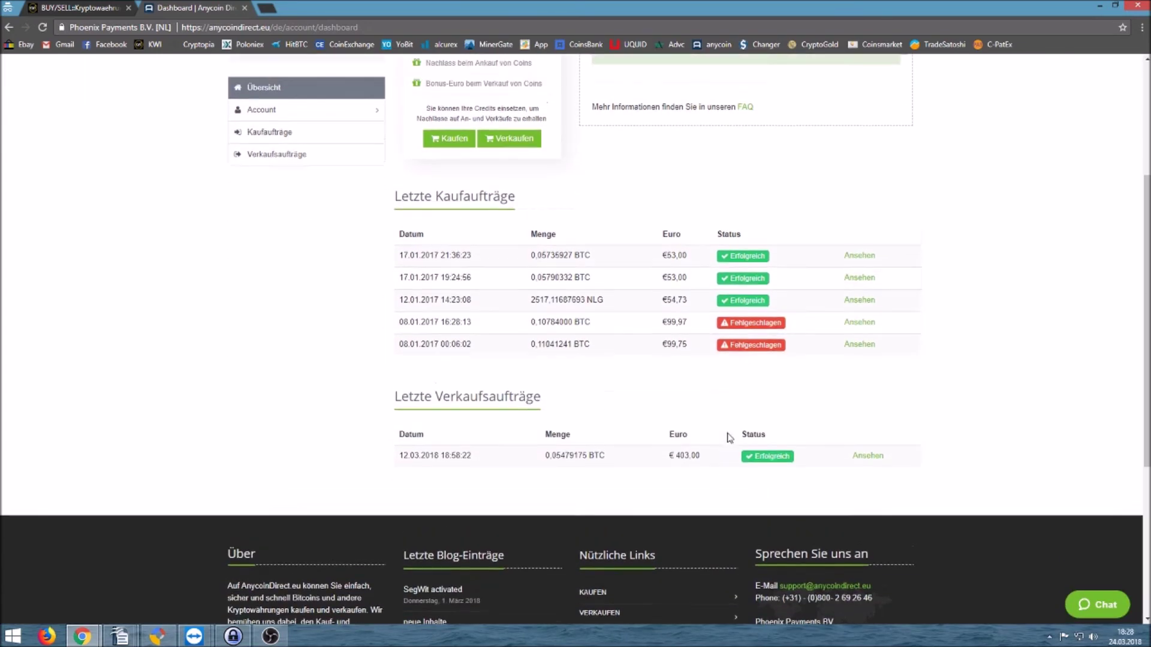
scroll(730, 437, "up", 4)
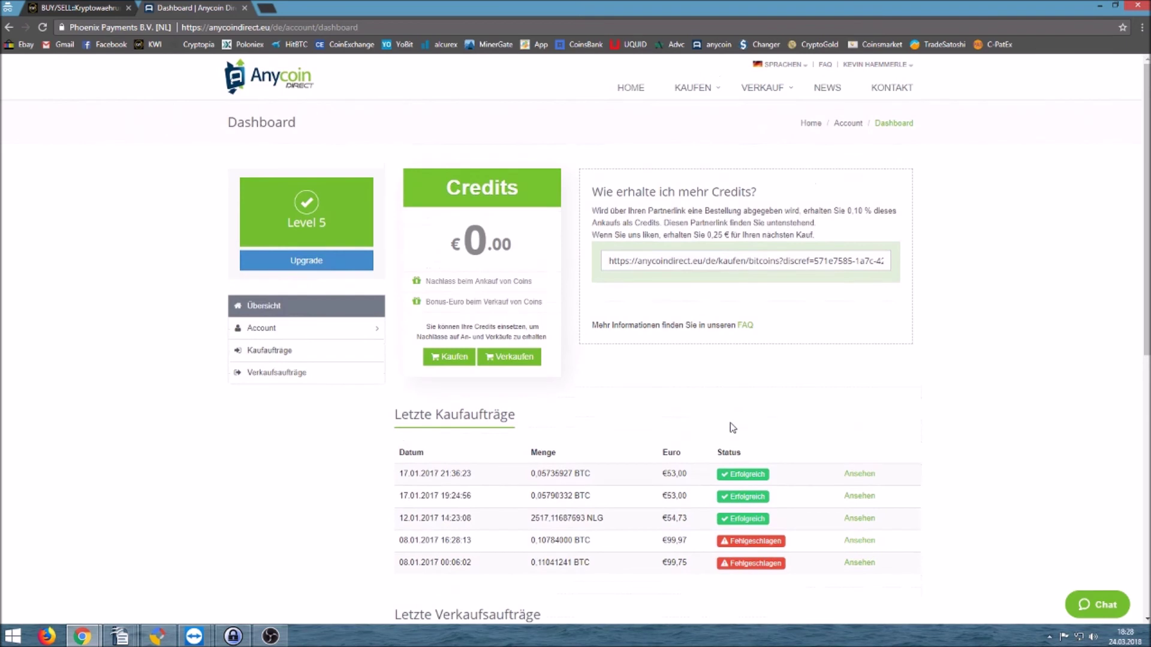
Step: Select the full partner link on the dashboard and switch to the BUY/SELL page of kryptowaehrunginfo.com
left_click_drag(609, 262, 749, 264)
triple_click(769, 262)
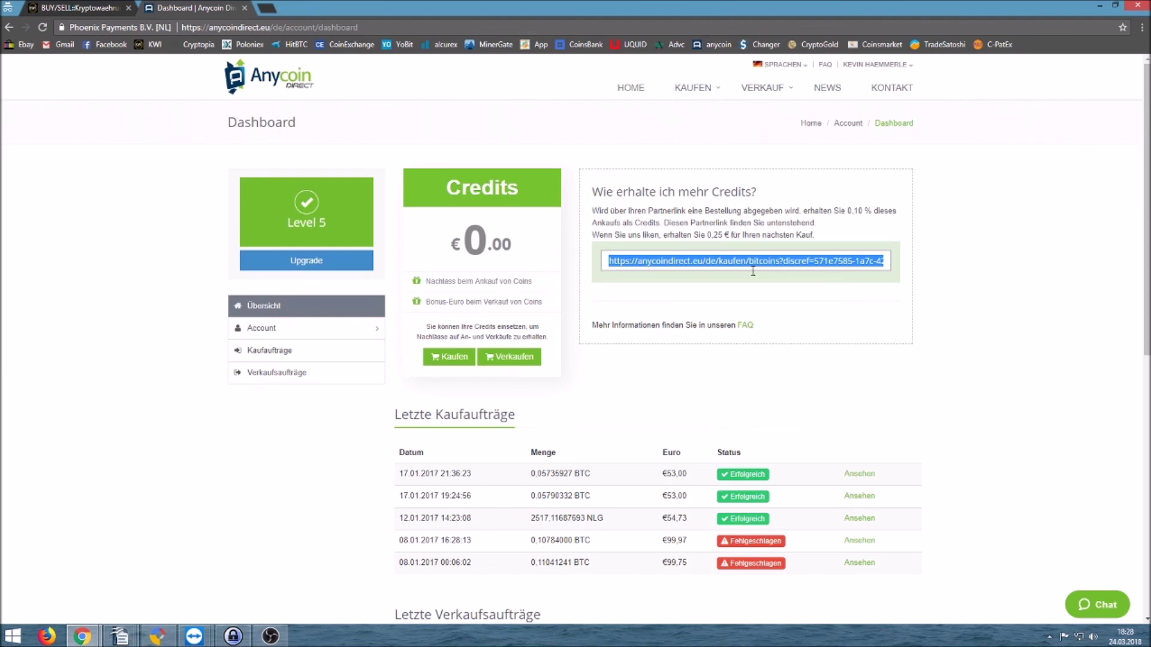
left_click(89, 10)
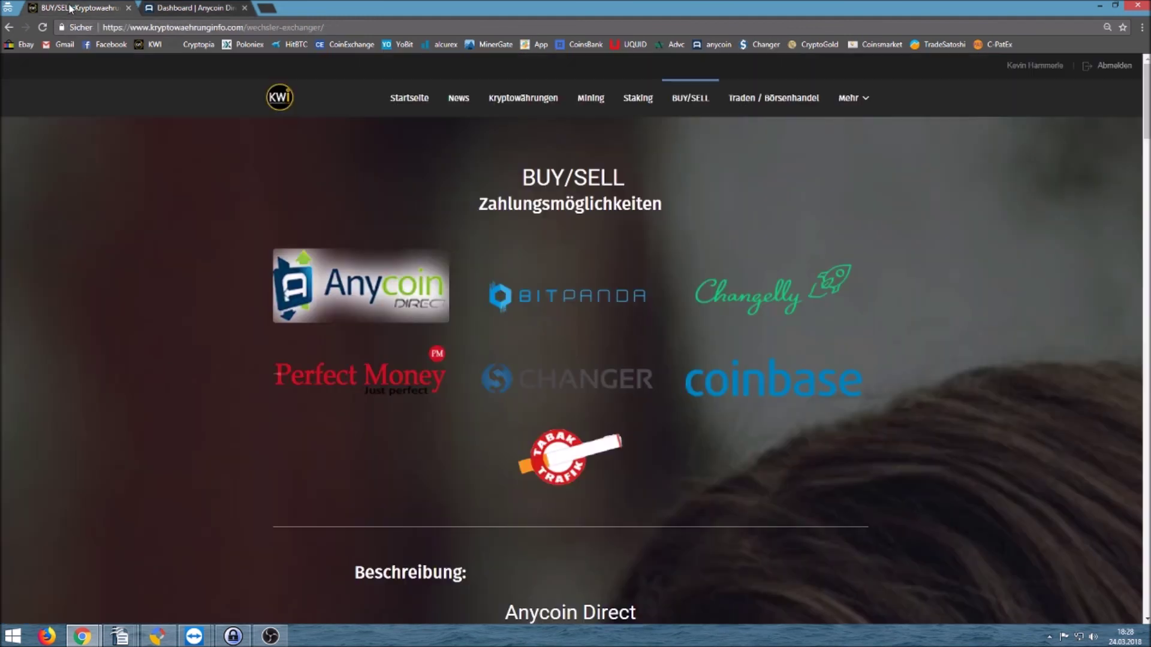